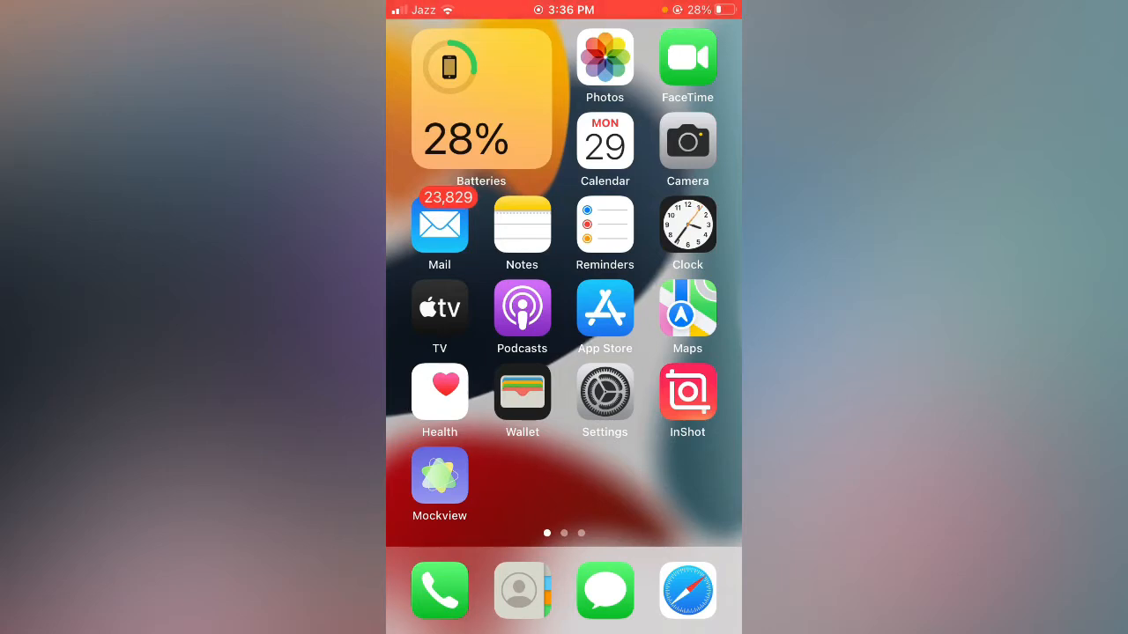
Launch WhatsApp from the second Home Screen page.
left_click_drag(670, 352, 440, 353)
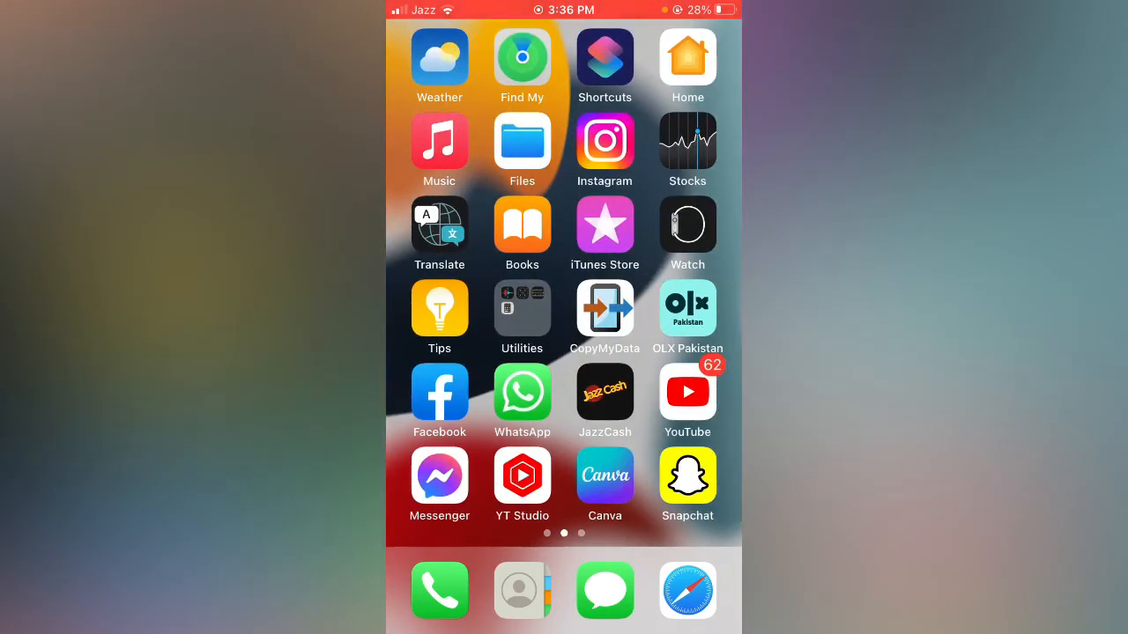
left_click(522, 395)
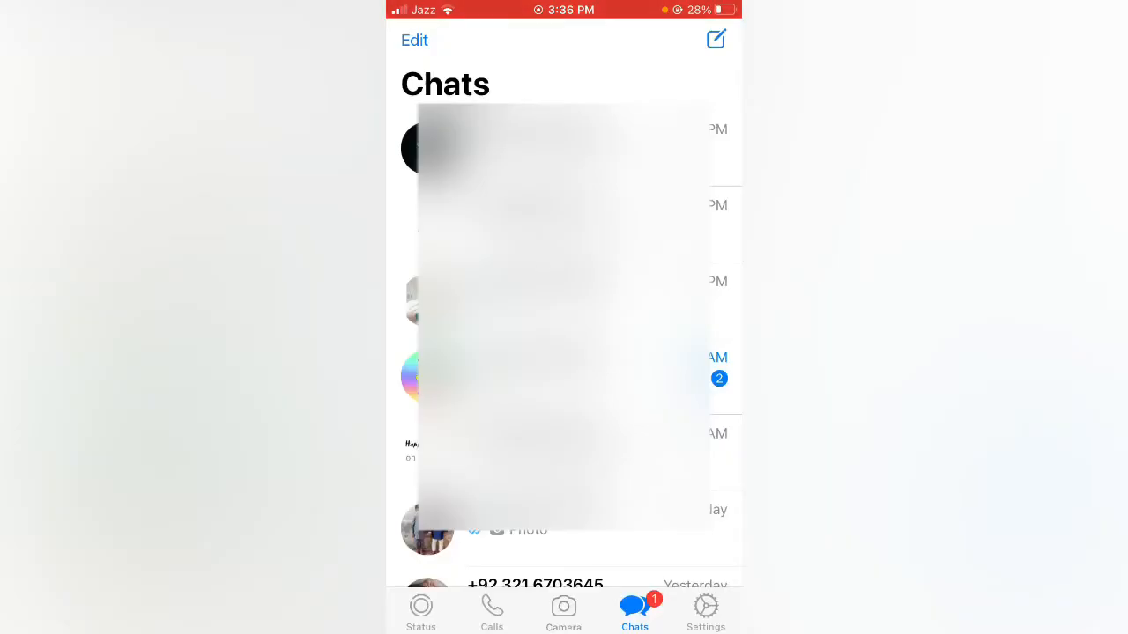
Start a new chat and follow the Allow Access prompt to WhatsApp's page in iOS Settings.
left_click(716, 39)
left_click(564, 329)
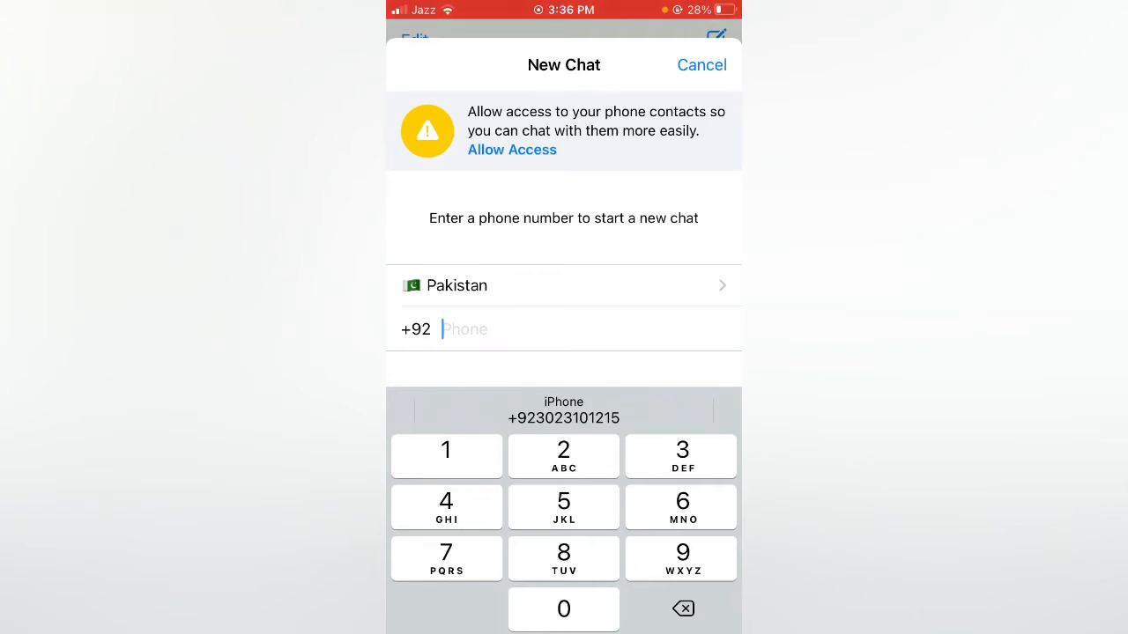
left_click(512, 150)
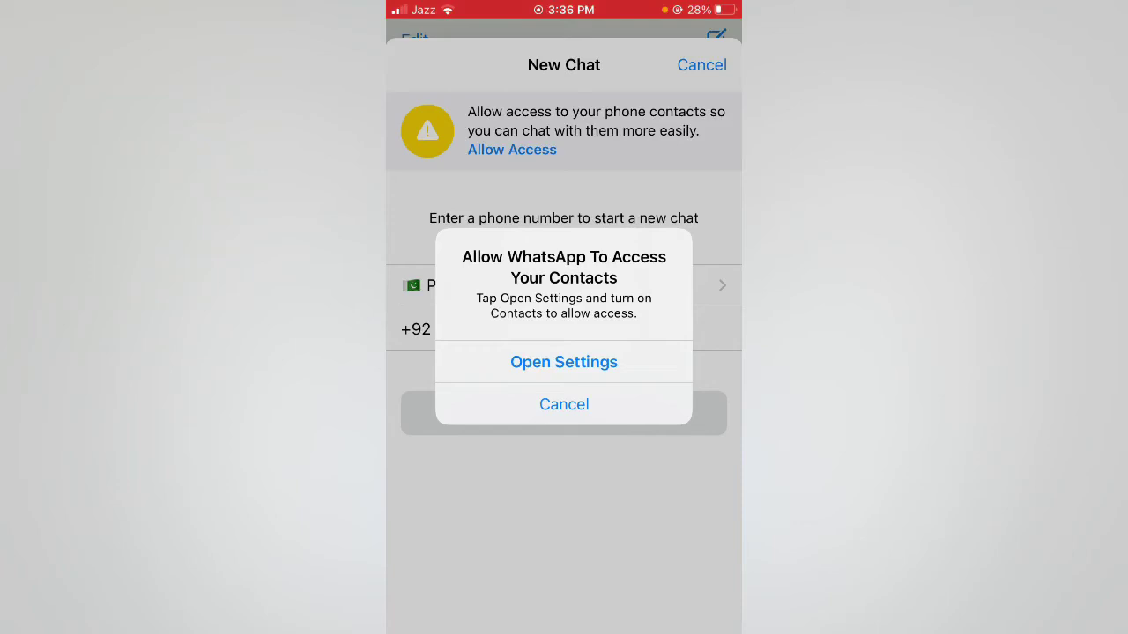
left_click(564, 362)
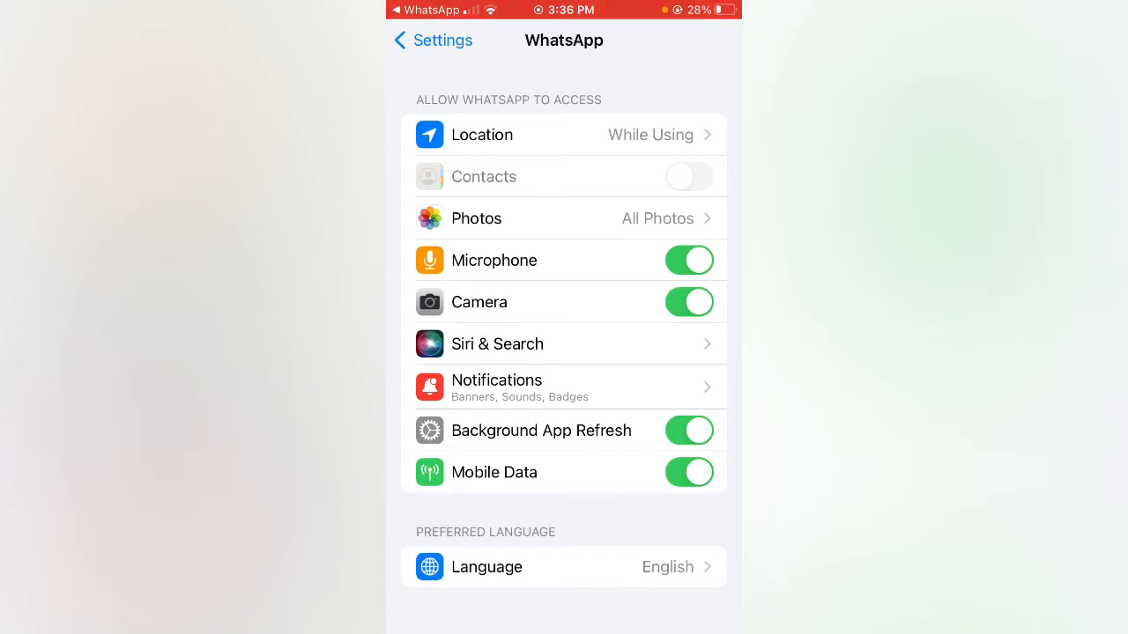
Return to the main Settings list and go into Screen Time.
left_click(431, 40)
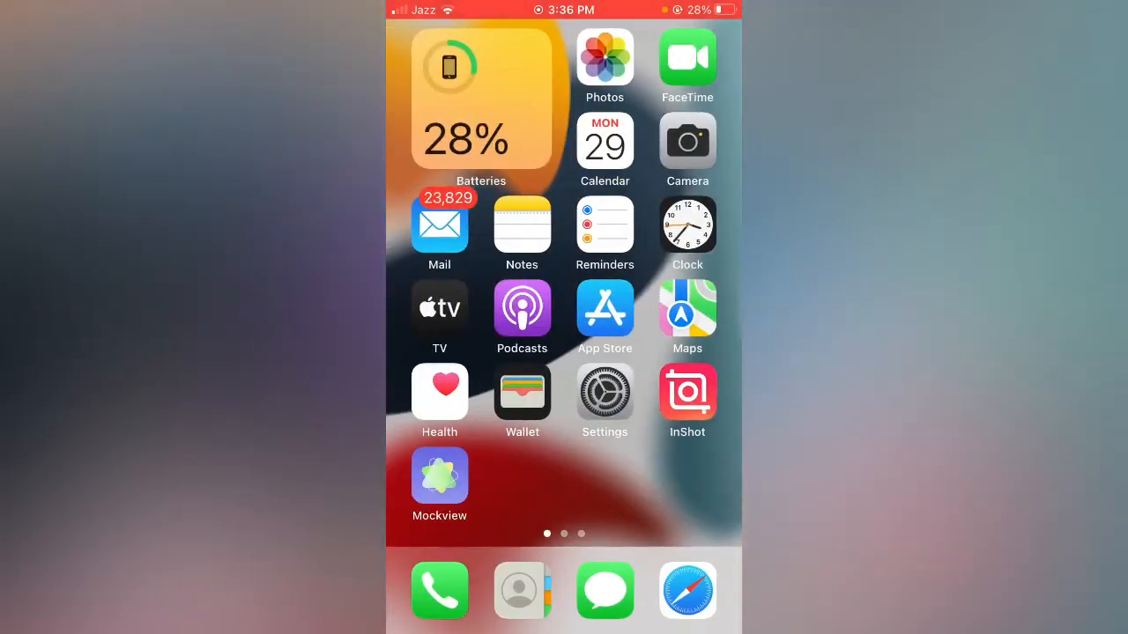
left_click(602, 390)
scroll(564, 352, "down", 5)
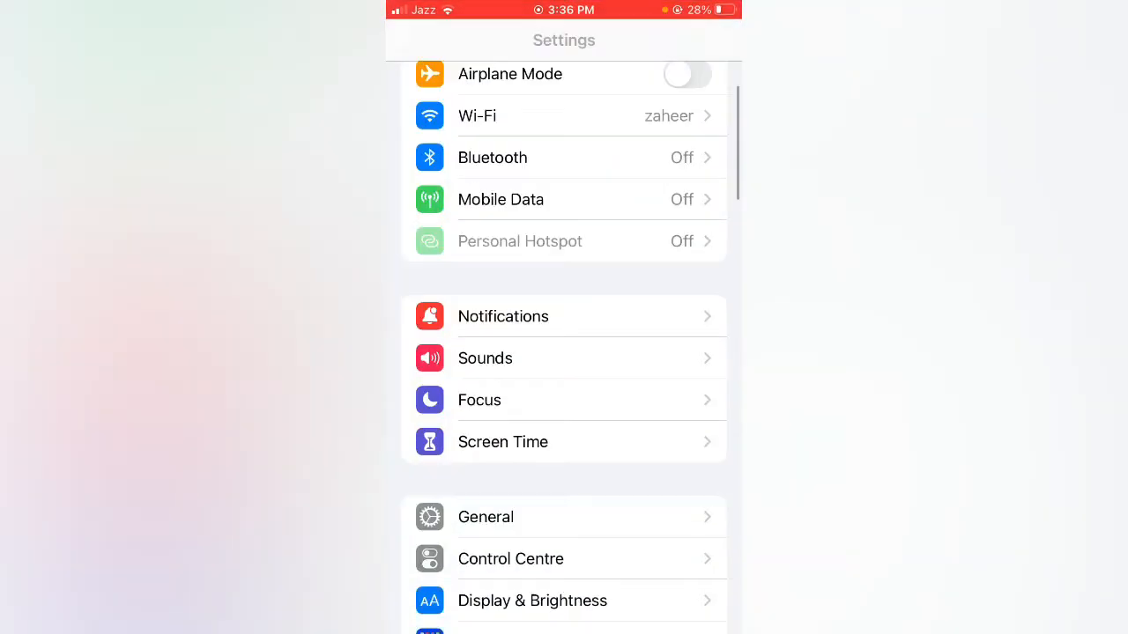
left_click(564, 306)
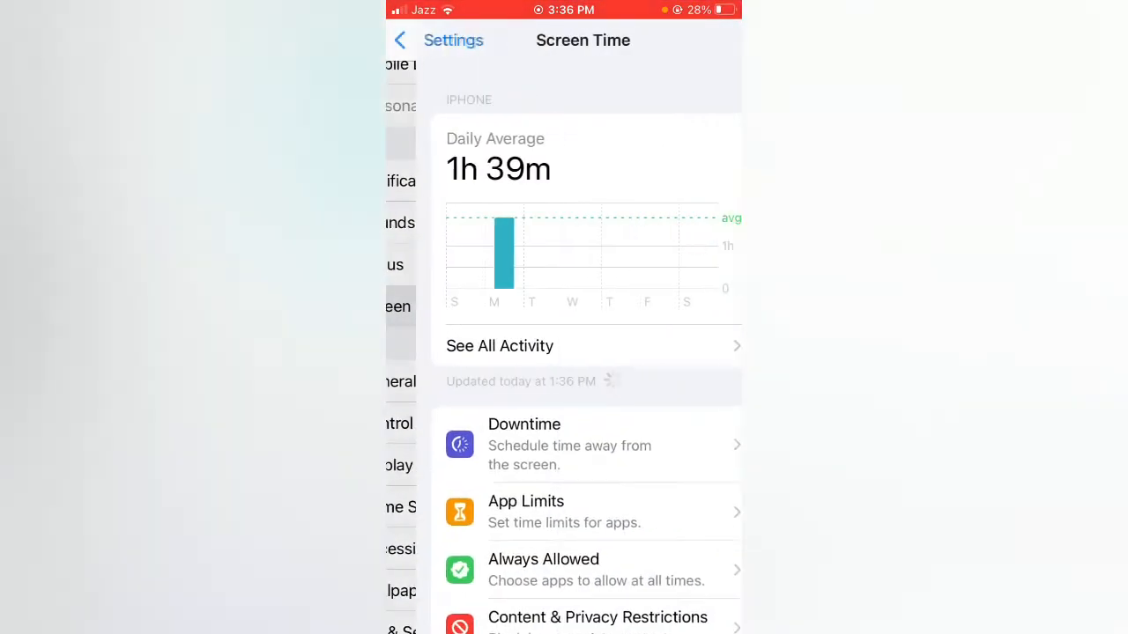
scroll(564, 352, "down", 4)
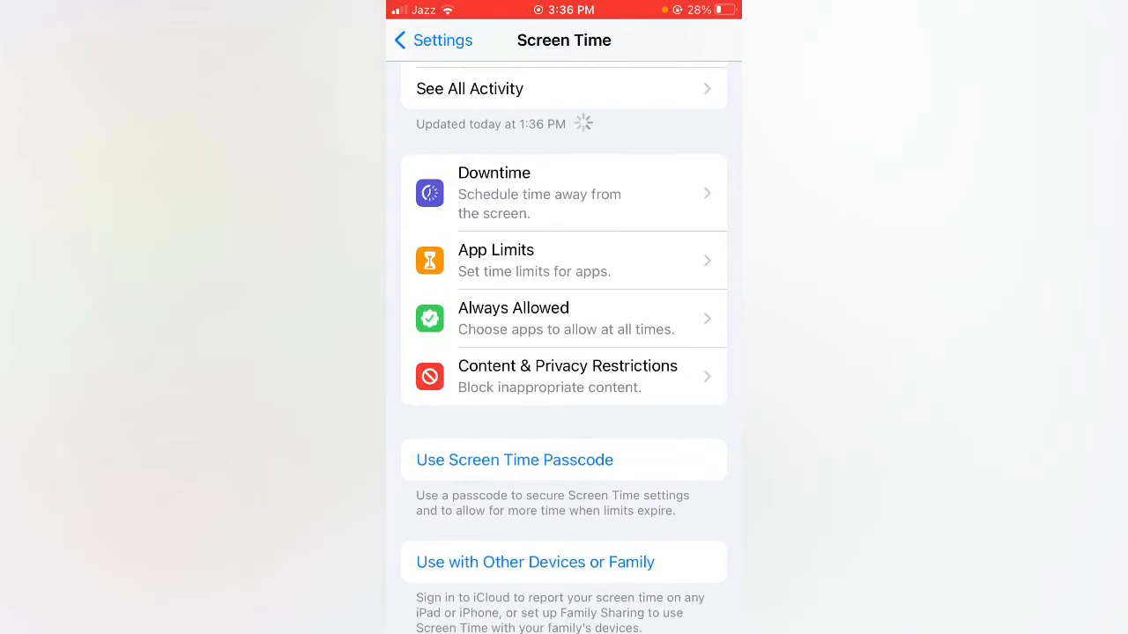
Set the Contacts restriction under Content & Privacy Restrictions to Allow Changes.
left_click(564, 376)
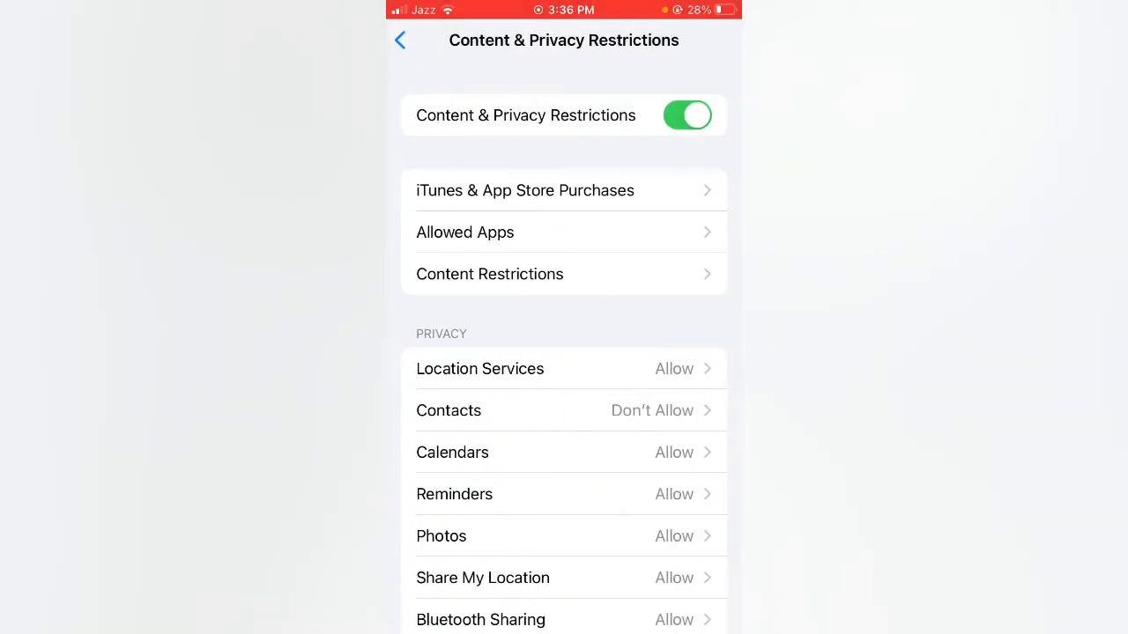
left_click(564, 411)
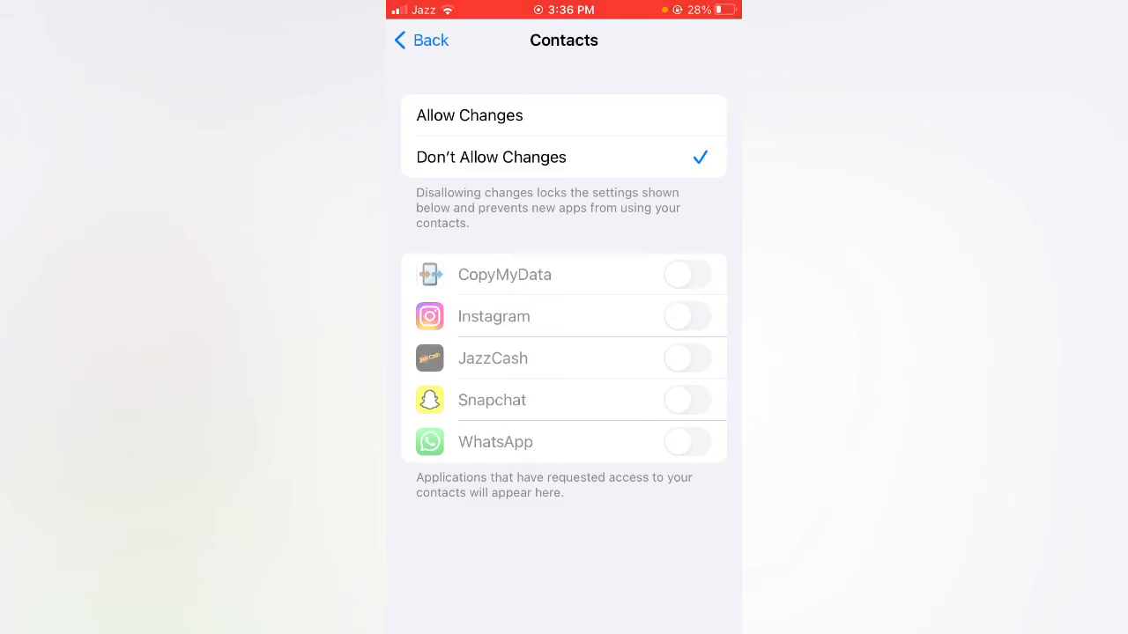
left_click(564, 115)
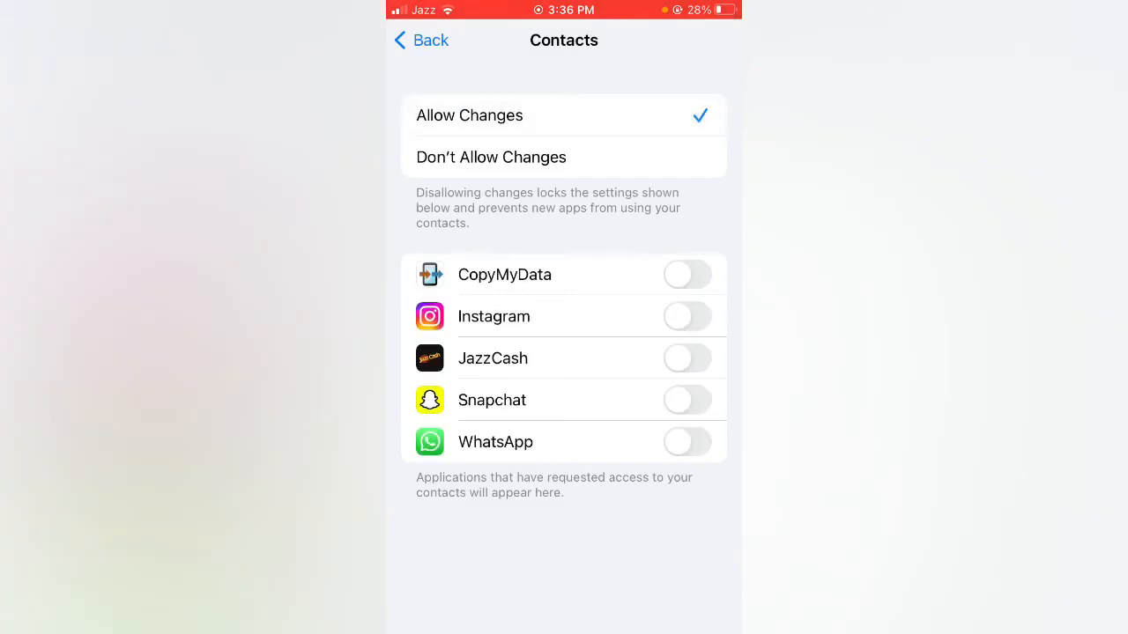
Grant contacts access to CopyMyData, Instagram, JazzCash, Snapchat and WhatsApp.
left_click(687, 275)
left_click(687, 316)
left_click(688, 359)
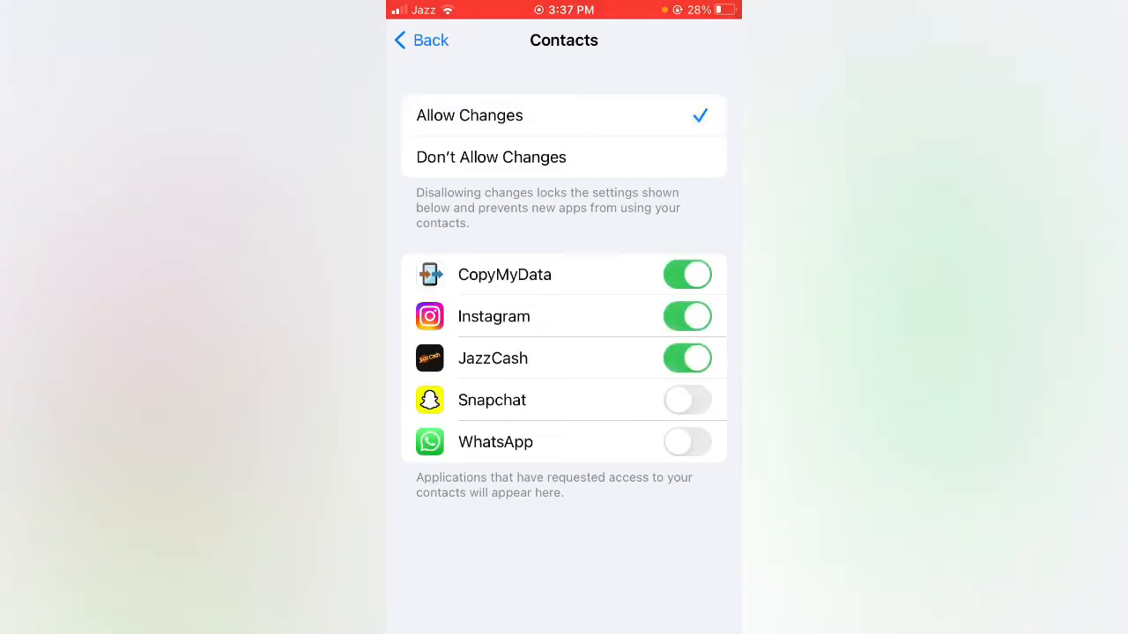
left_click(688, 400)
left_click(687, 443)
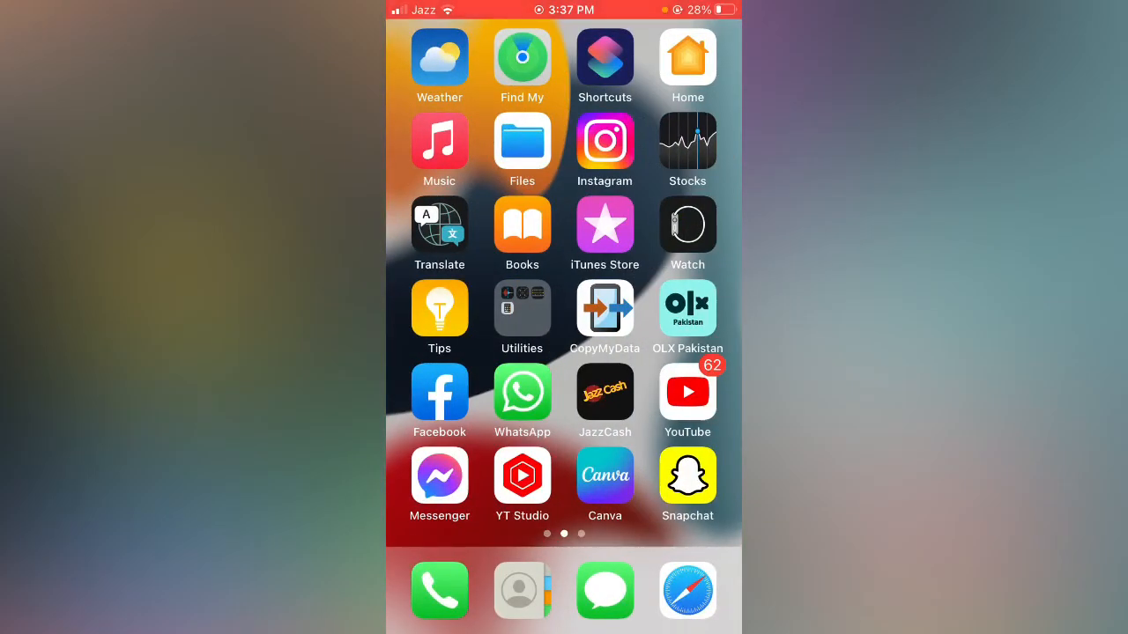
Verify WhatsApp's New Chat list now shows phone contacts, then return to the Home Screen.
left_click(522, 393)
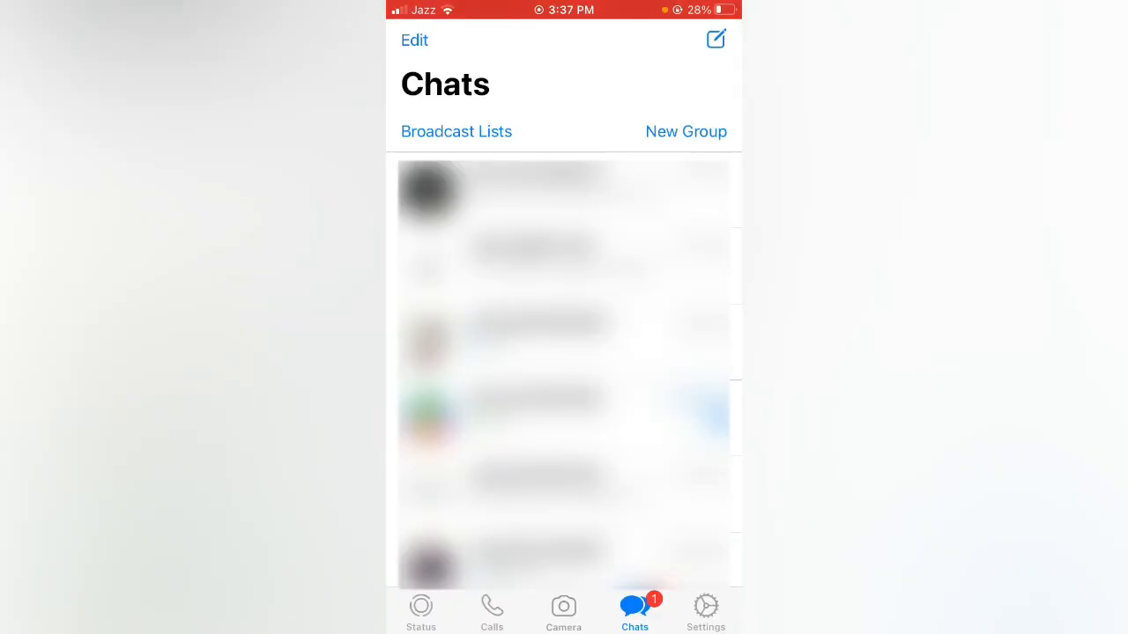
left_click(716, 40)
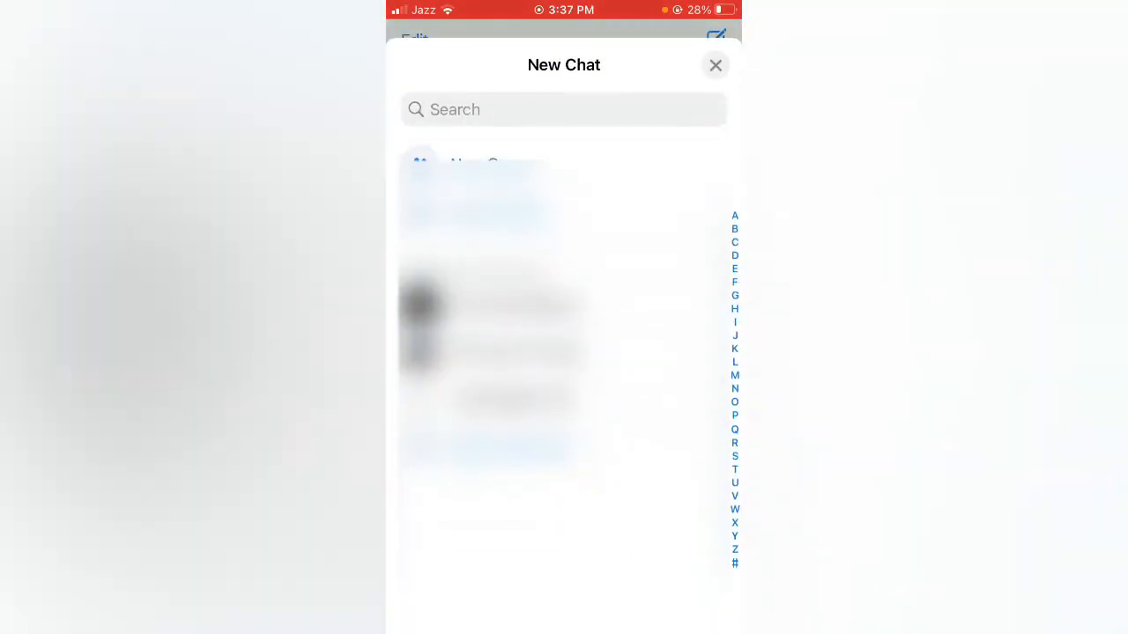
left_click(715, 65)
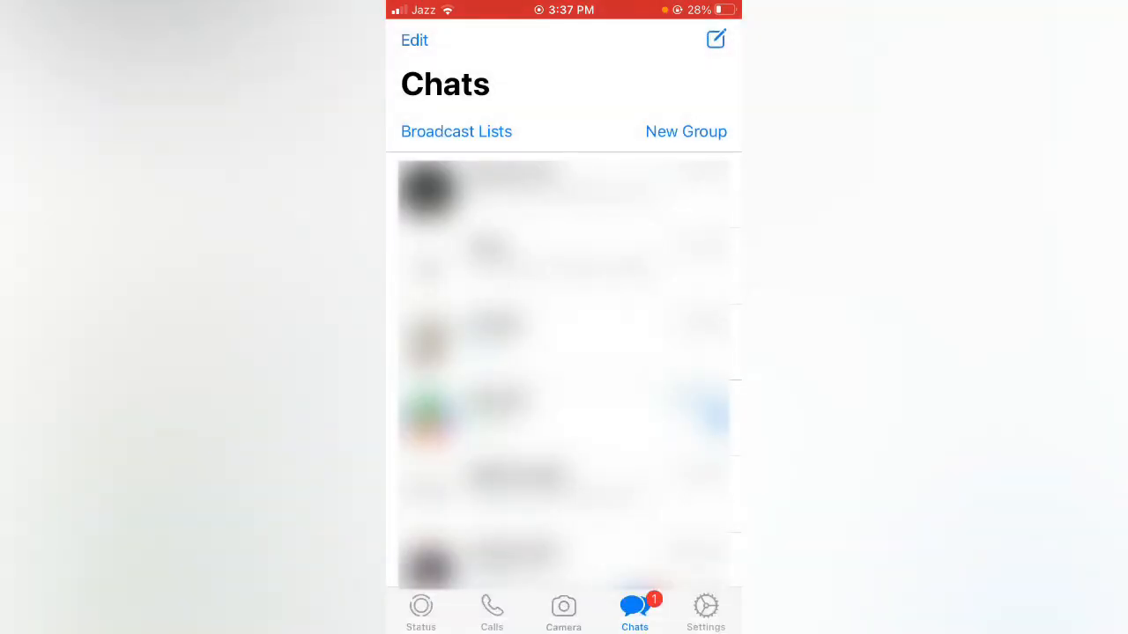
left_click(716, 40)
scroll(564, 353, "down", 5)
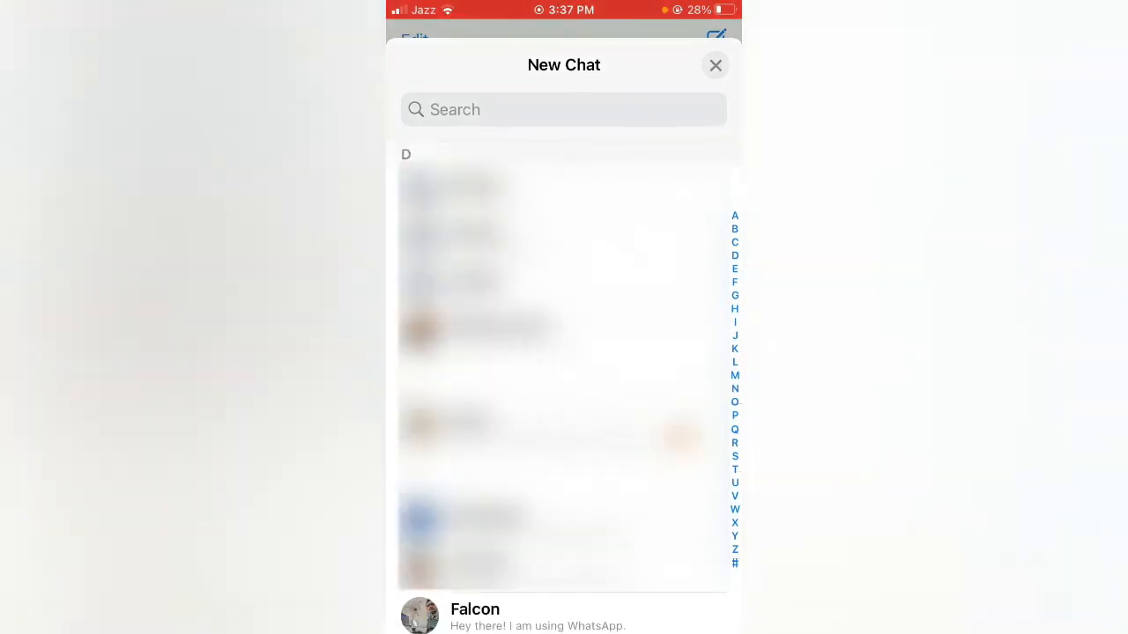
scroll(564, 352, "up", 5)
scroll(564, 353, "down", 5)
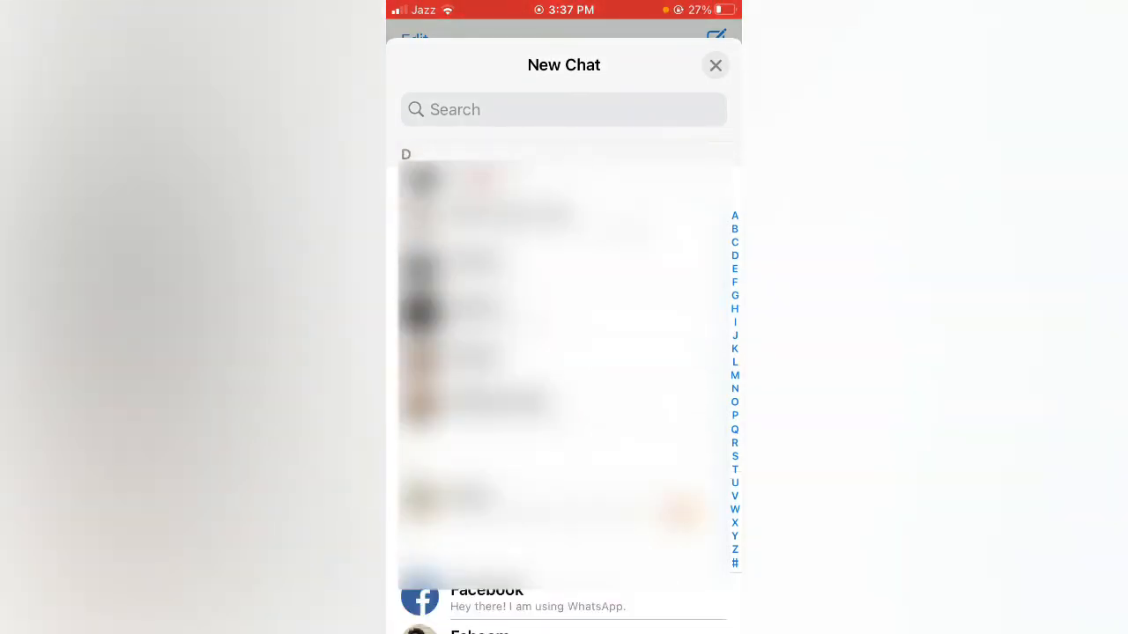
scroll(564, 352, "down", 5)
left_click(716, 64)
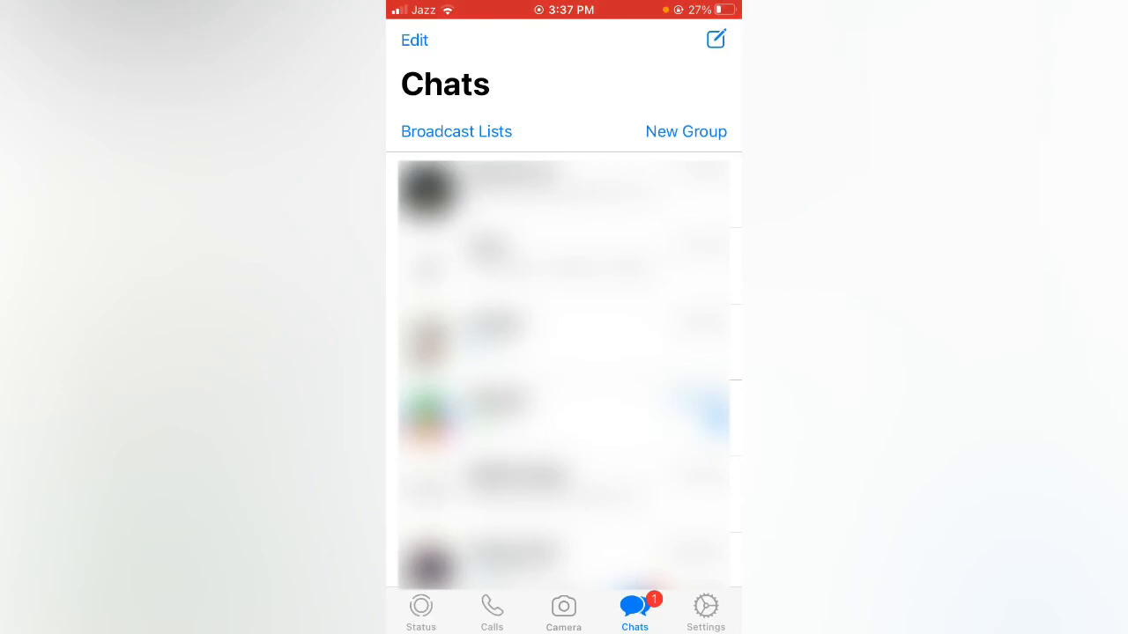
key("super")
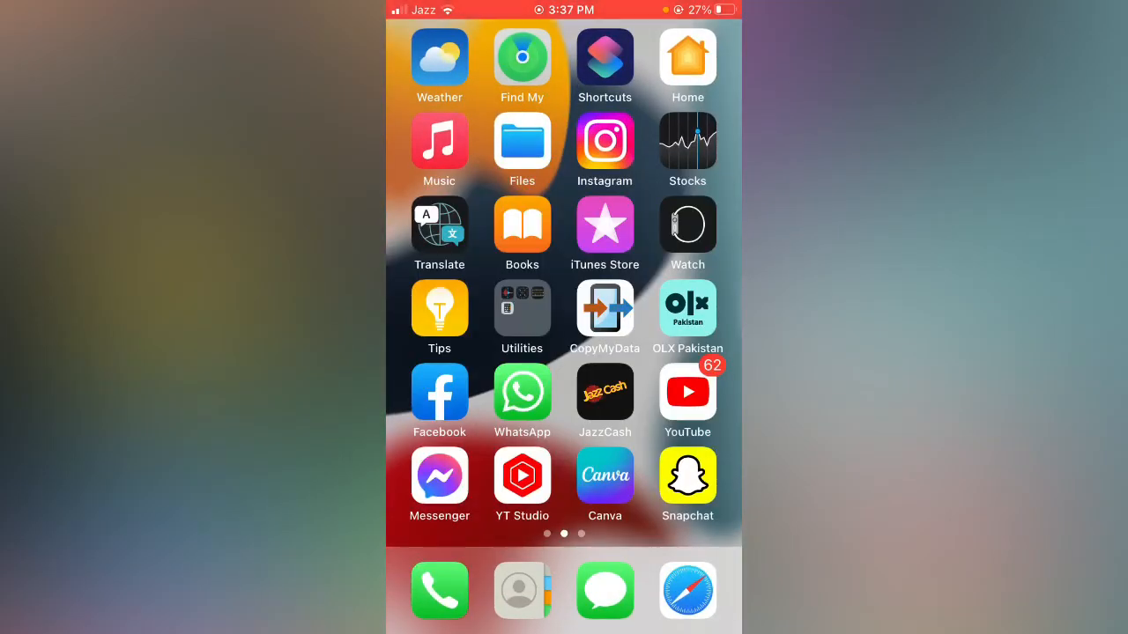